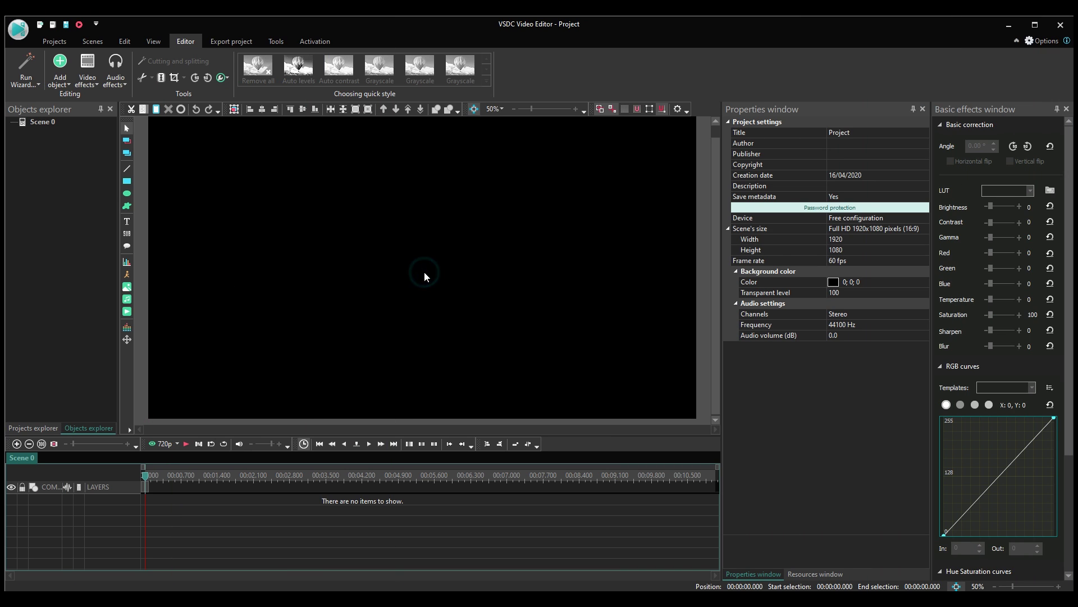
# Add the port and Colosseum clips to the timeline and select the port clip on Layer 1
pyautogui.moveTo(436, 220); pyautogui.dragTo(405, 260)
pyautogui.click(542, 306)
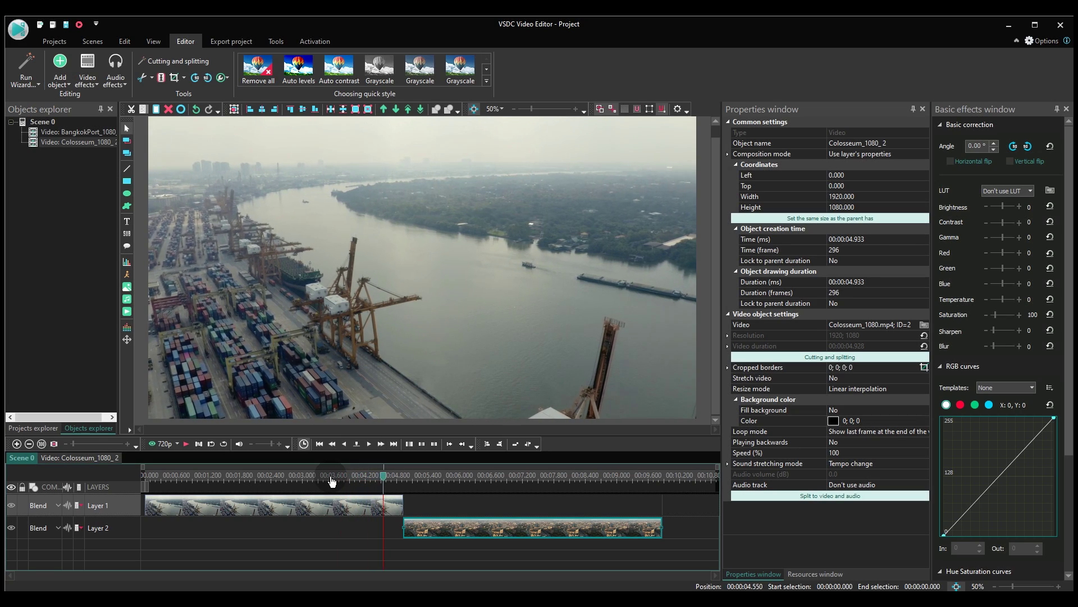
pyautogui.click(363, 478)
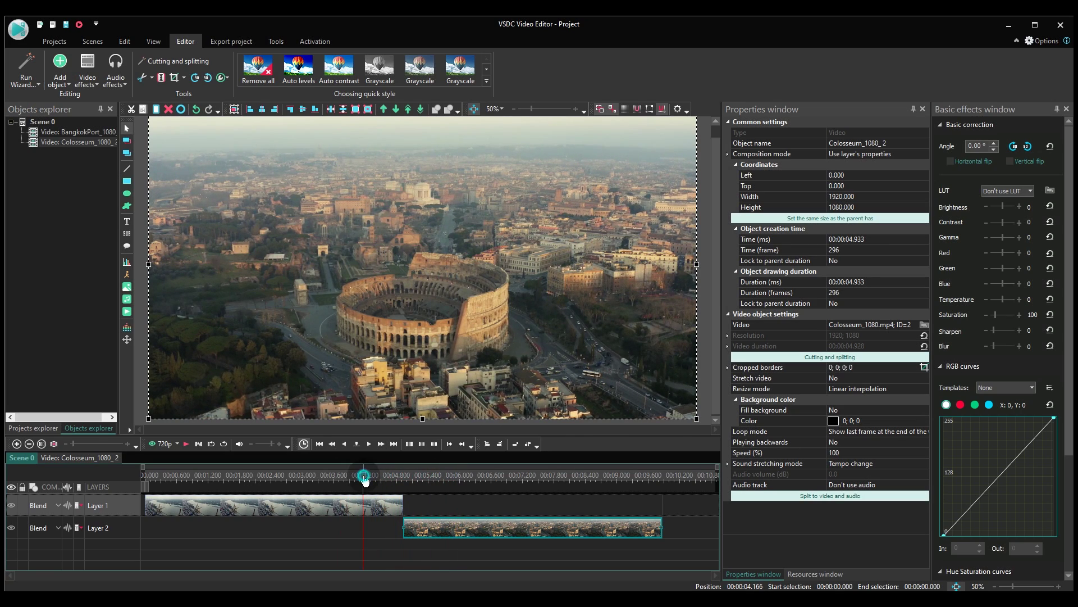
pyautogui.click(368, 510)
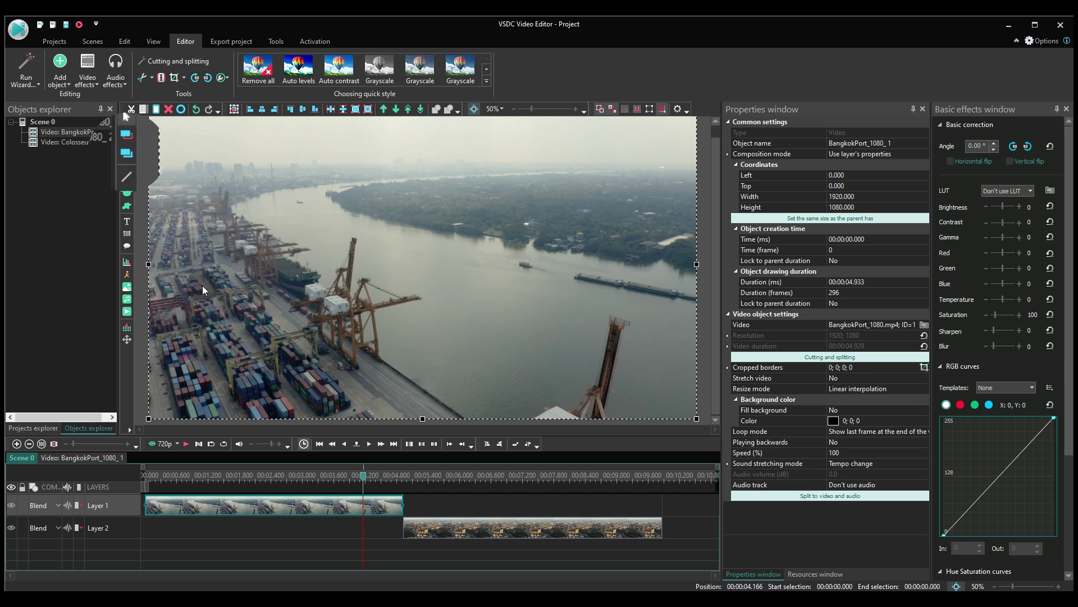
# Apply a Page turn transition to the port clip and play it back
pyautogui.click(84, 67)
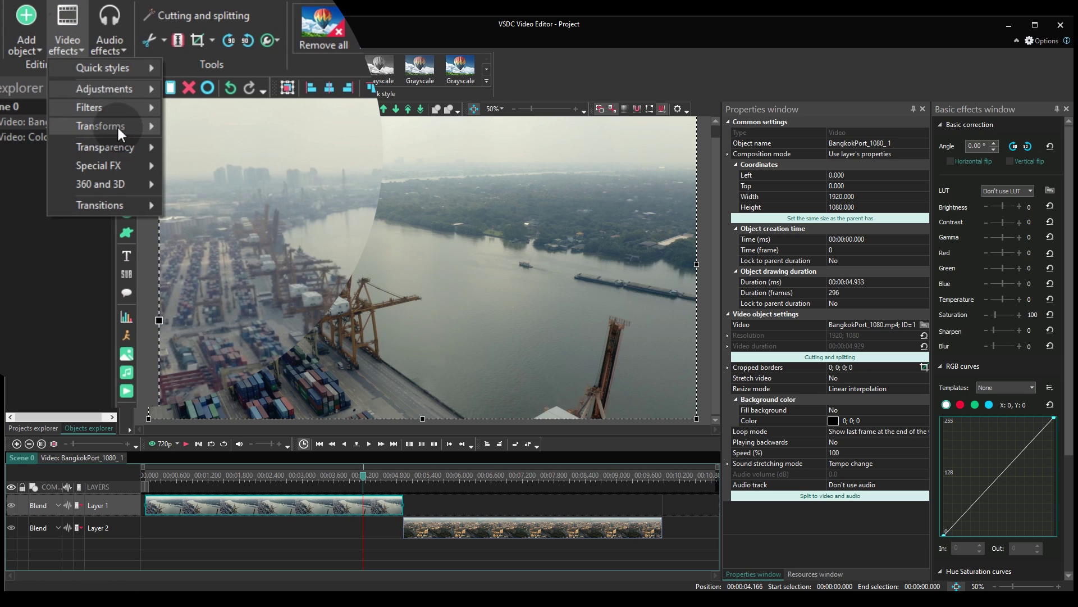
pyautogui.moveTo(132, 205)
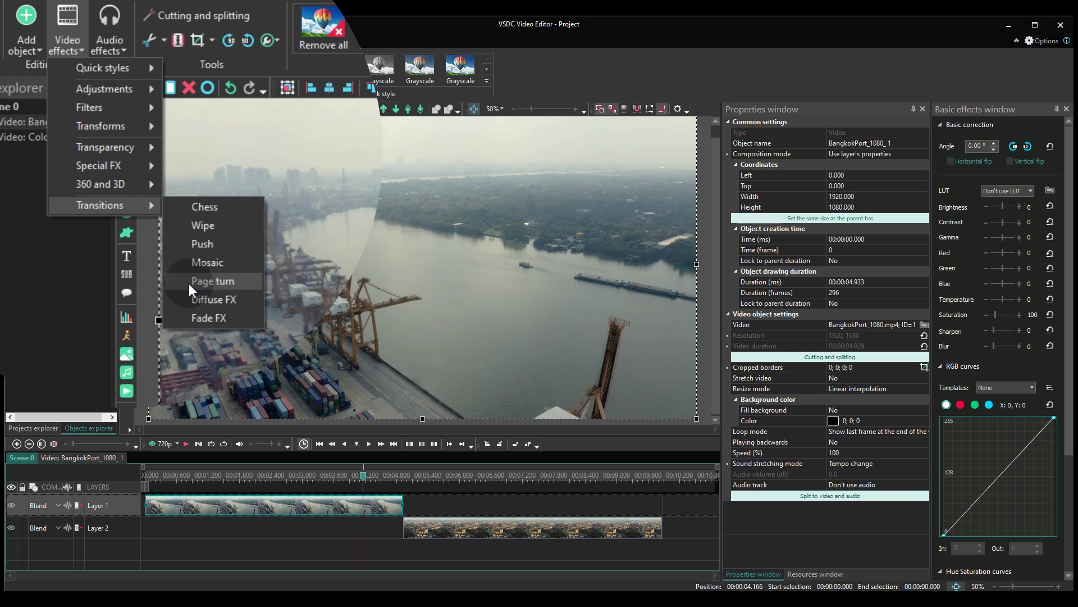
pyautogui.click(245, 280)
pyautogui.click(640, 364)
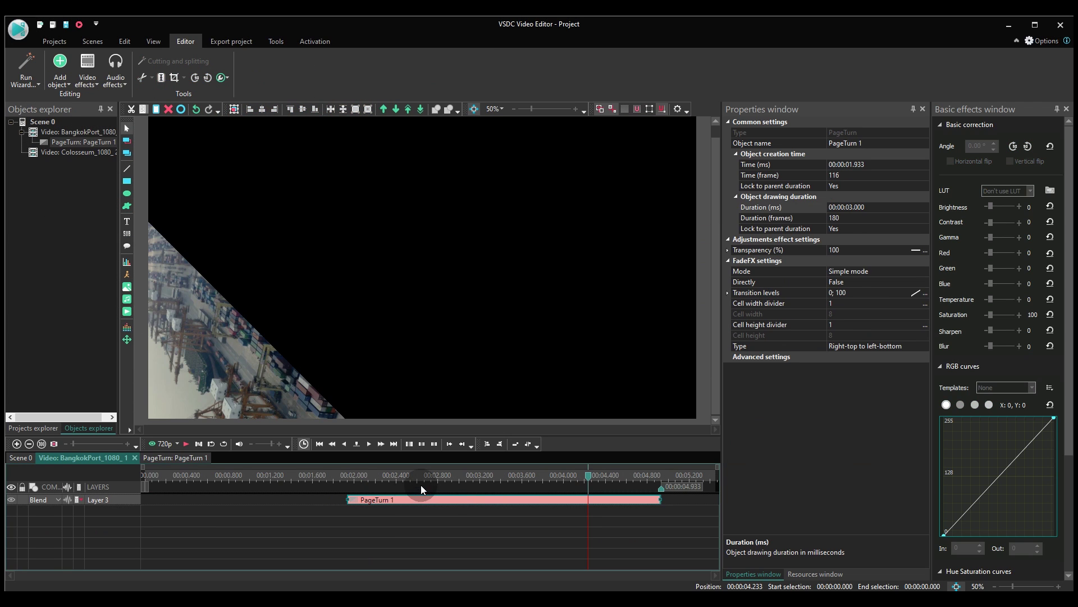
pyautogui.press('space')
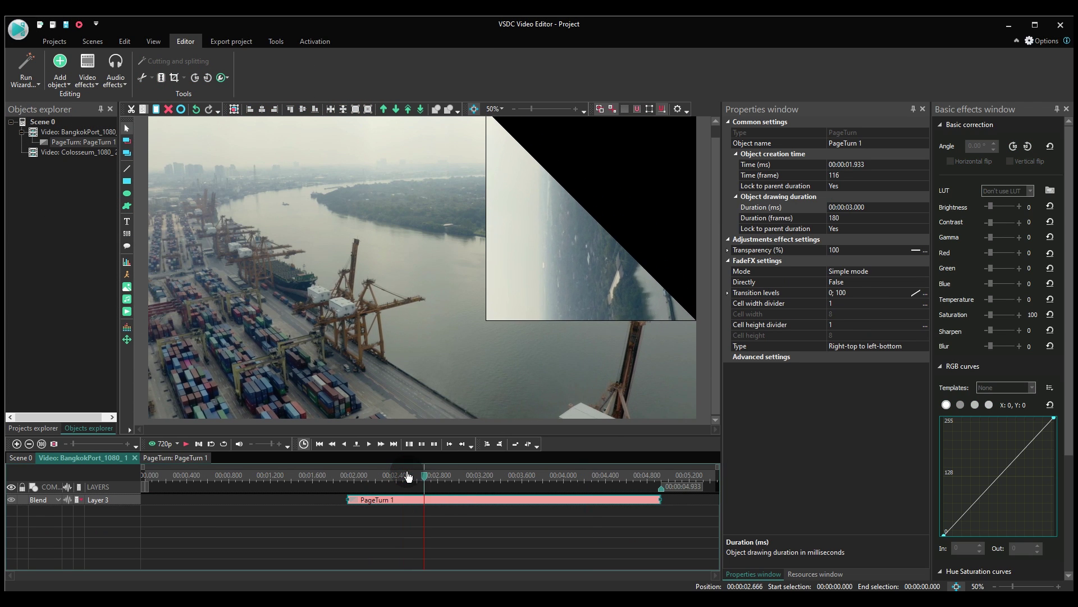
# Switch PageTurn 1's Mode from Simple mode to Advanced mode in the Properties window
pyautogui.click(924, 272)
pyautogui.click(1059, 386)
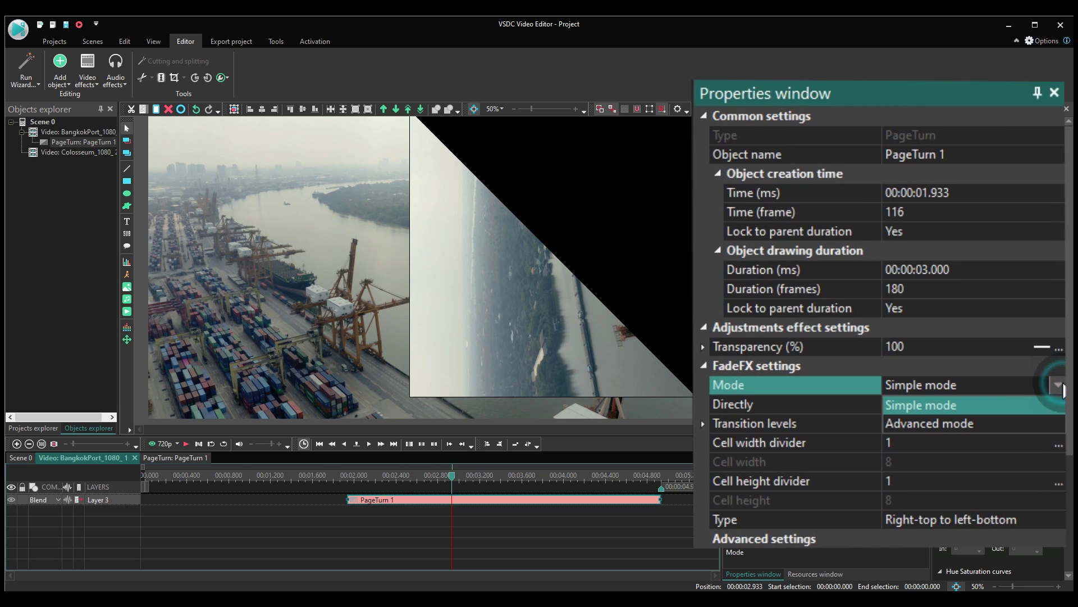
pyautogui.click(1035, 423)
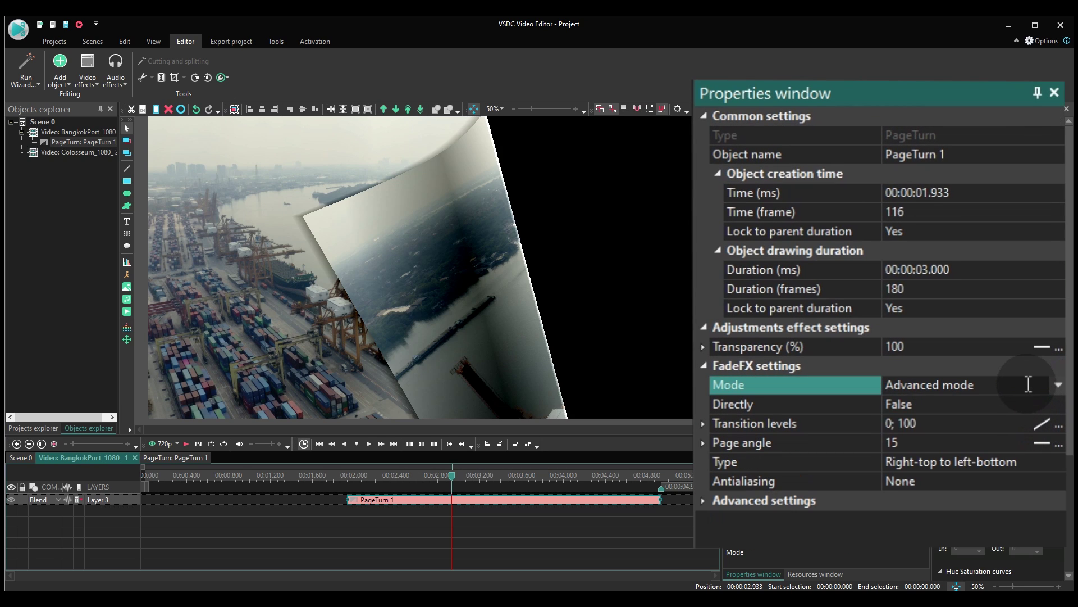
pyautogui.click(958, 385)
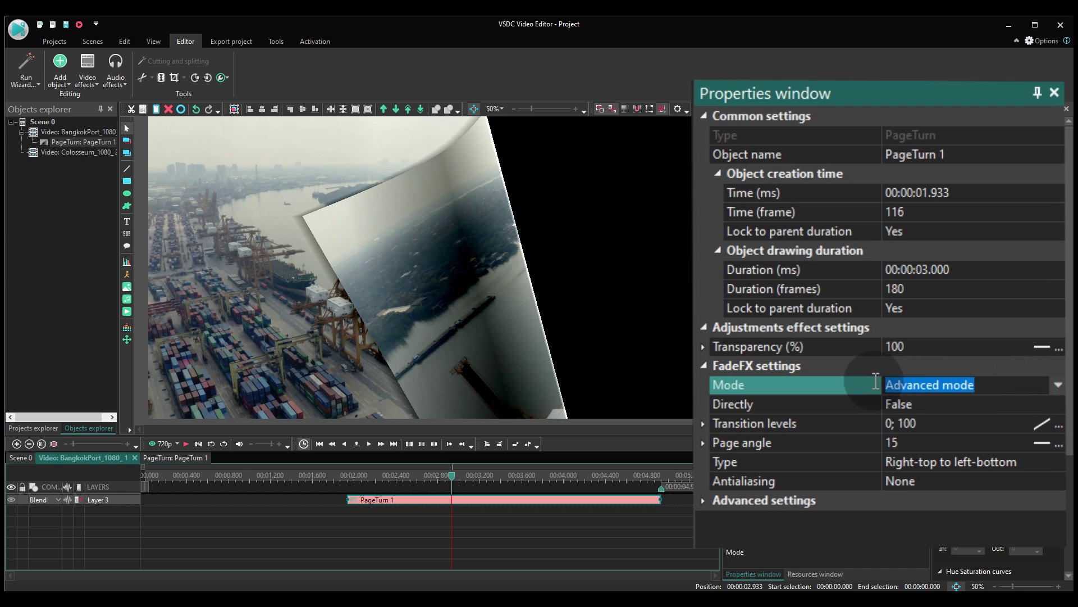
pyautogui.doubleClick(954, 385)
pyautogui.click(1006, 381)
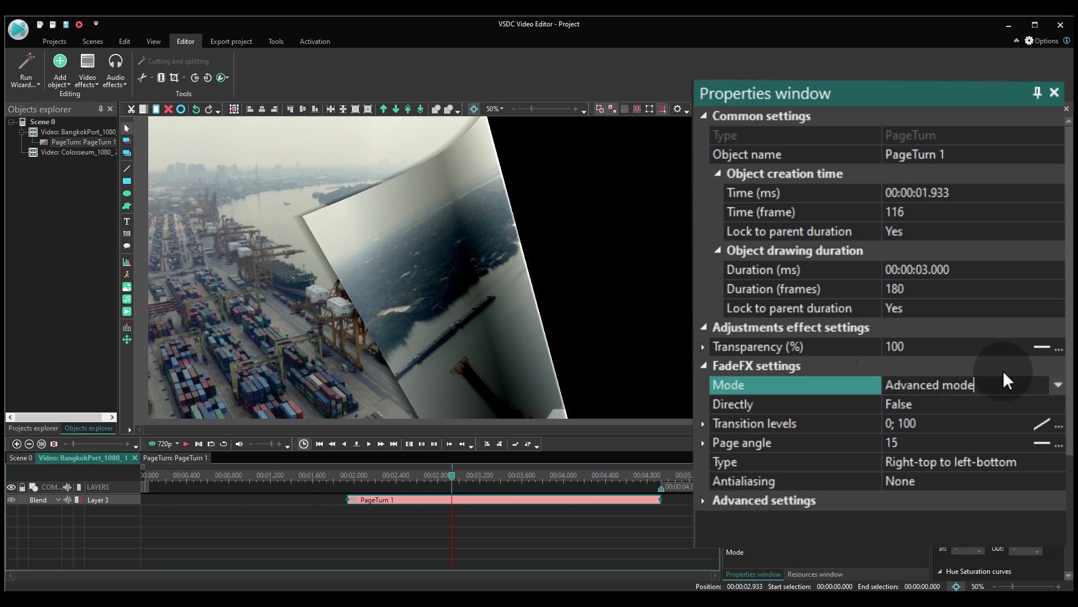
pyautogui.click(988, 404)
# Set Directly to True and preview the transition
pyautogui.click(1056, 405)
pyautogui.click(1052, 426)
pyautogui.click(362, 485)
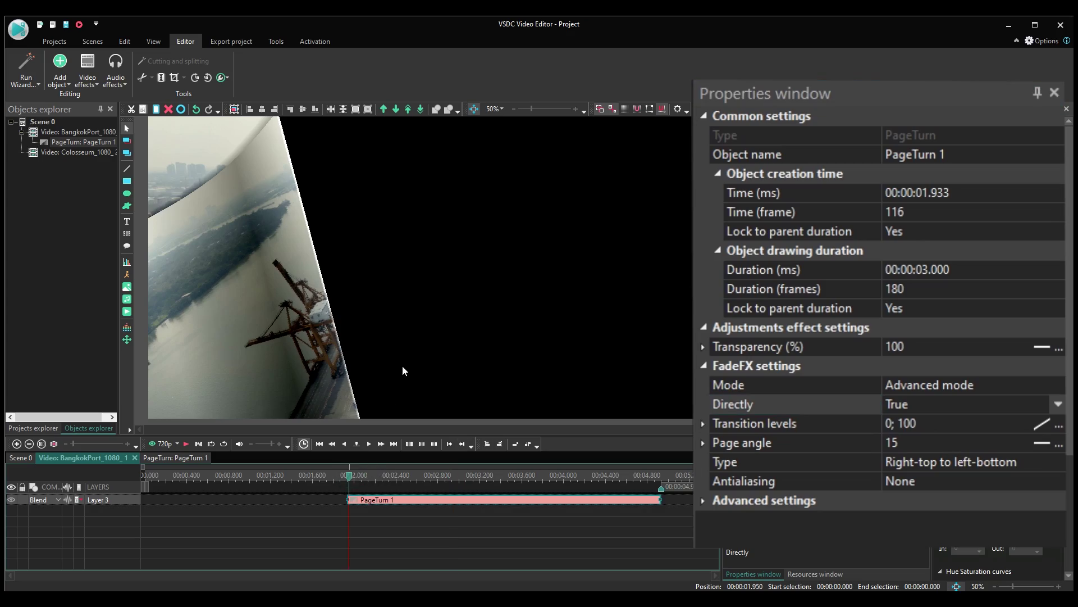
pyautogui.press('space')
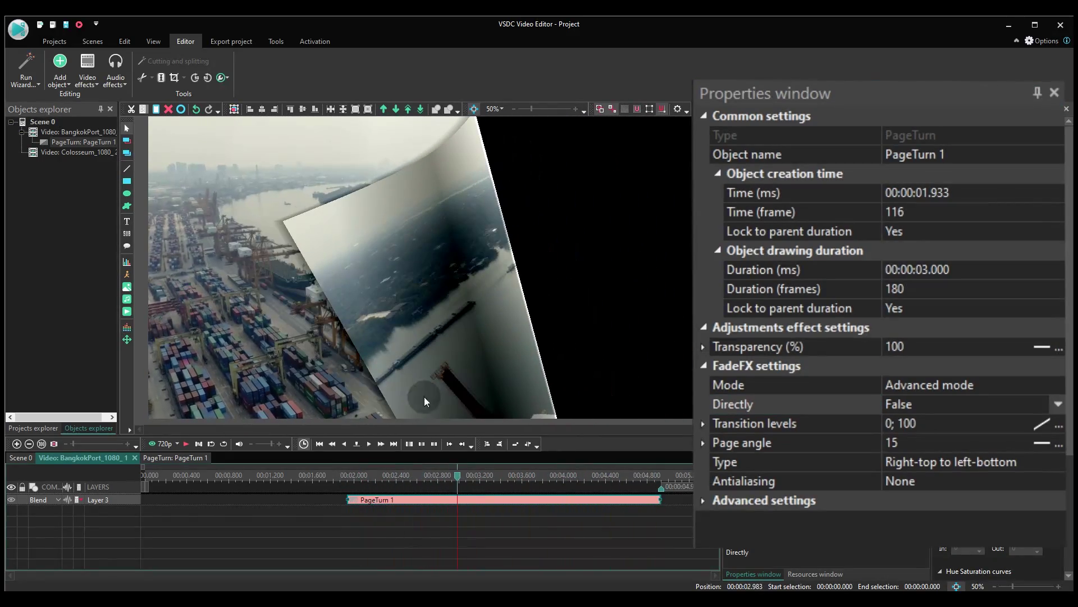
pyautogui.click(348, 475)
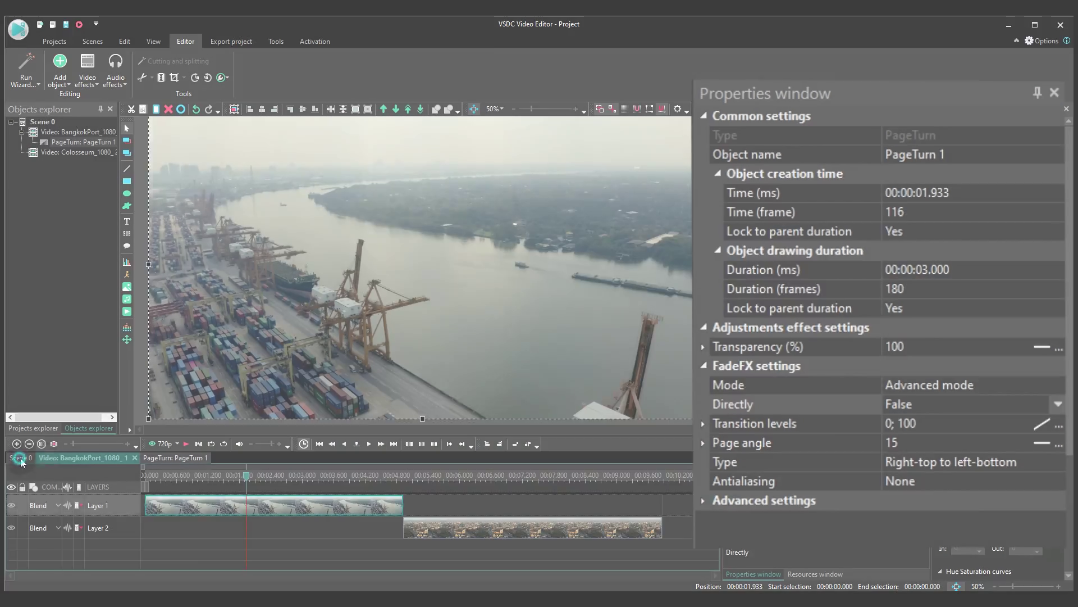
# Set Transition levels to 50; 50, then change them to 0; 100
pyautogui.click(995, 422)
pyautogui.moveTo(975, 430); pyautogui.dragTo(932, 422)
pyautogui.write('50; 50')
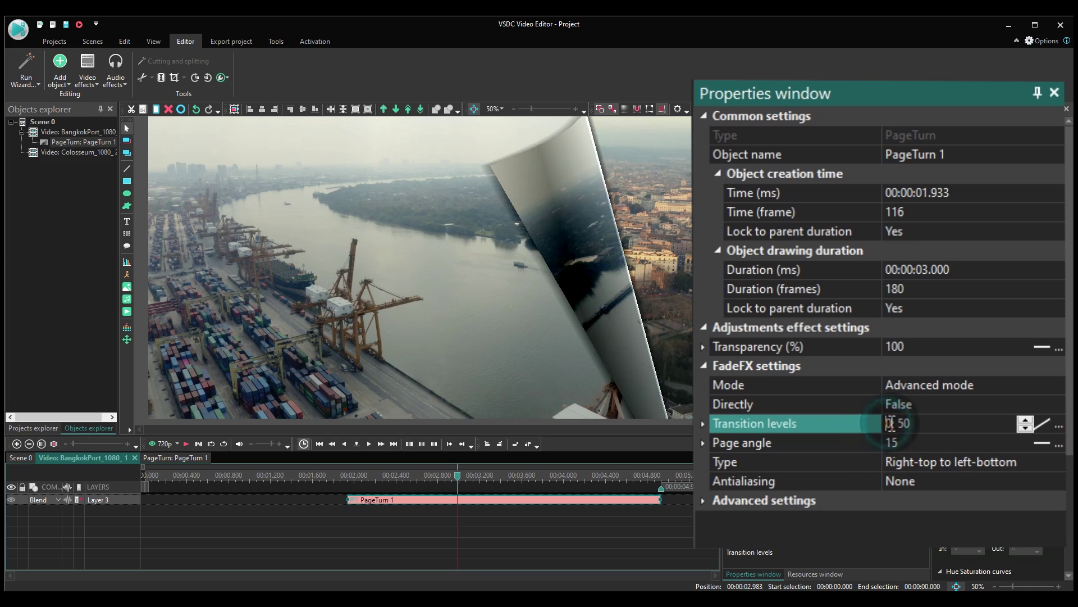
pyautogui.click(393, 479)
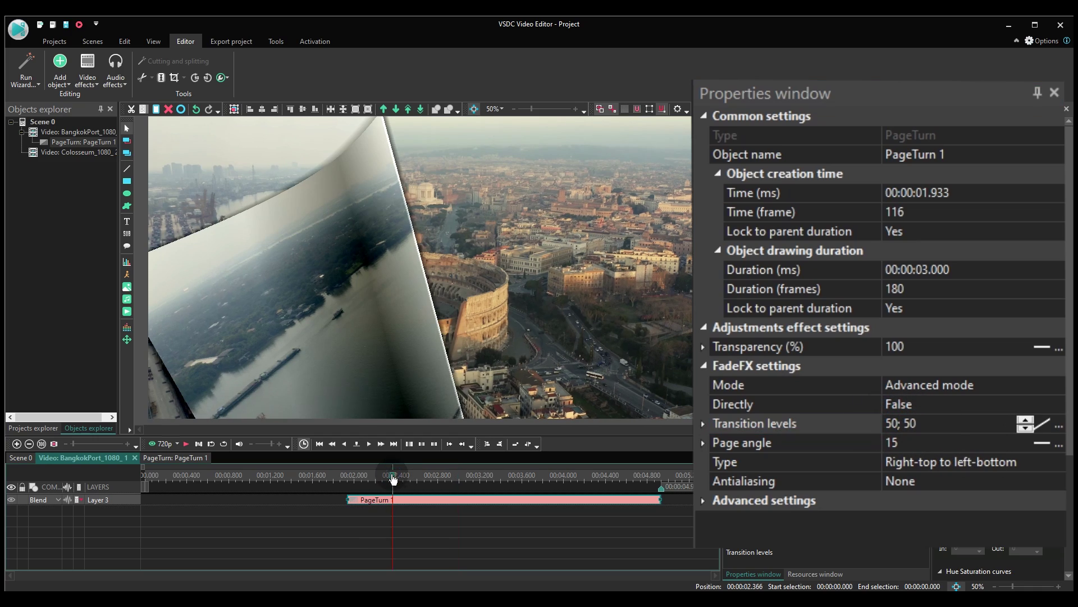
pyautogui.click(911, 423)
pyautogui.write('0; 100')
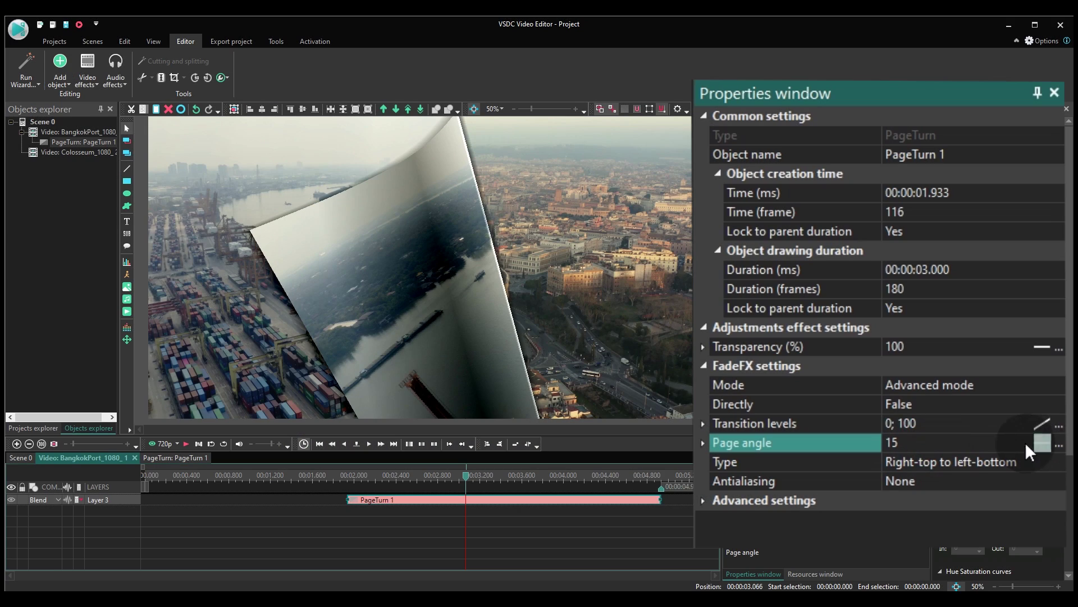
pyautogui.click(1026, 436)
# Raise the Page angle to 23 and try each turn direction, ending on Right-top to left-bottom
pyautogui.moveTo(1026, 435); pyautogui.dragTo(1020, 450)
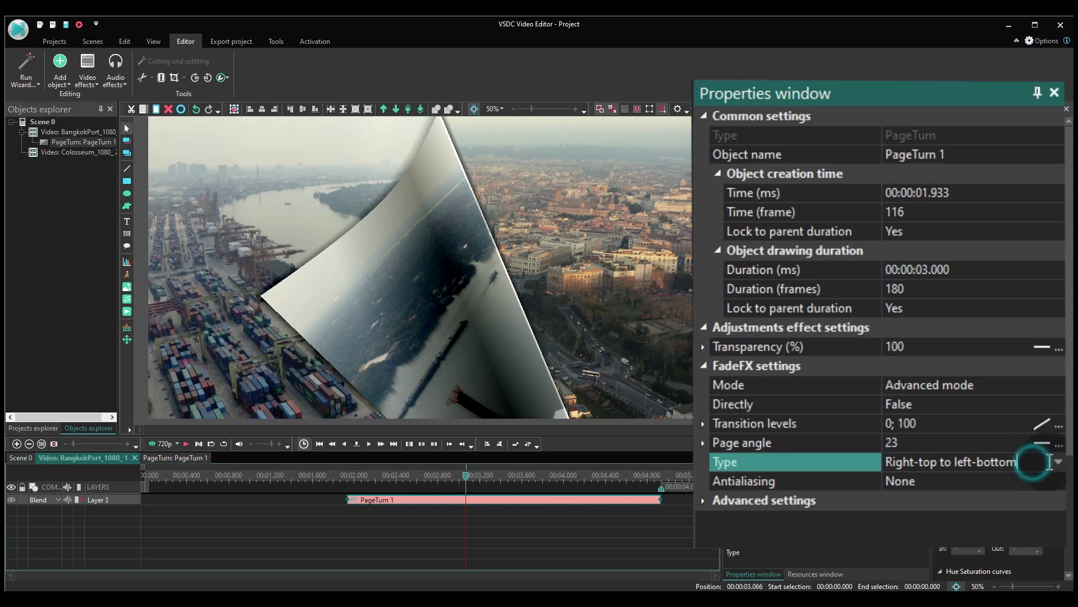
pyautogui.click(1055, 460)
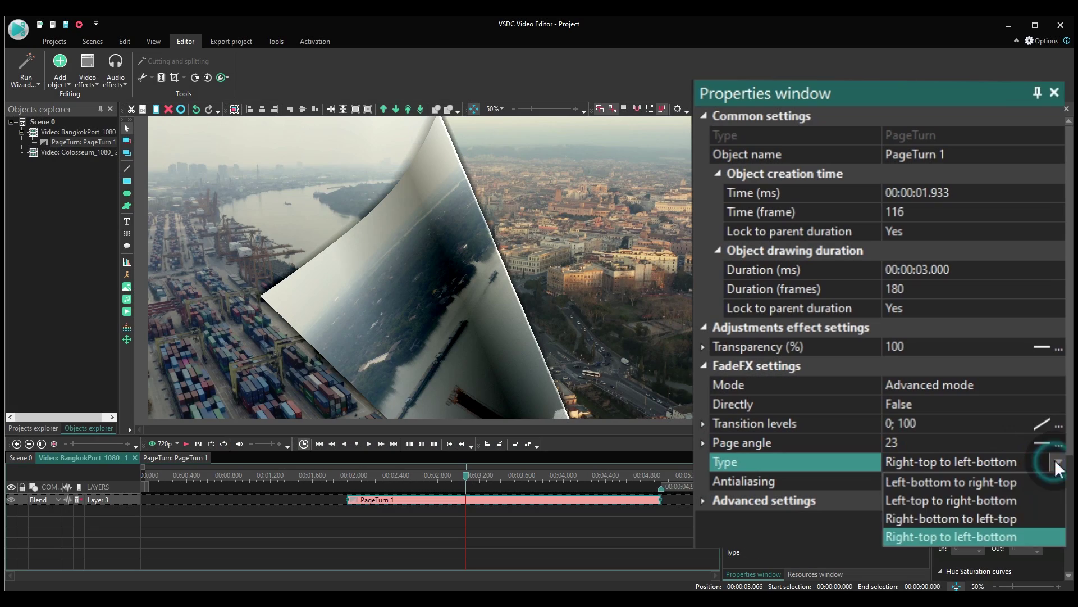
pyautogui.click(1044, 478)
pyautogui.click(1056, 461)
pyautogui.click(1045, 499)
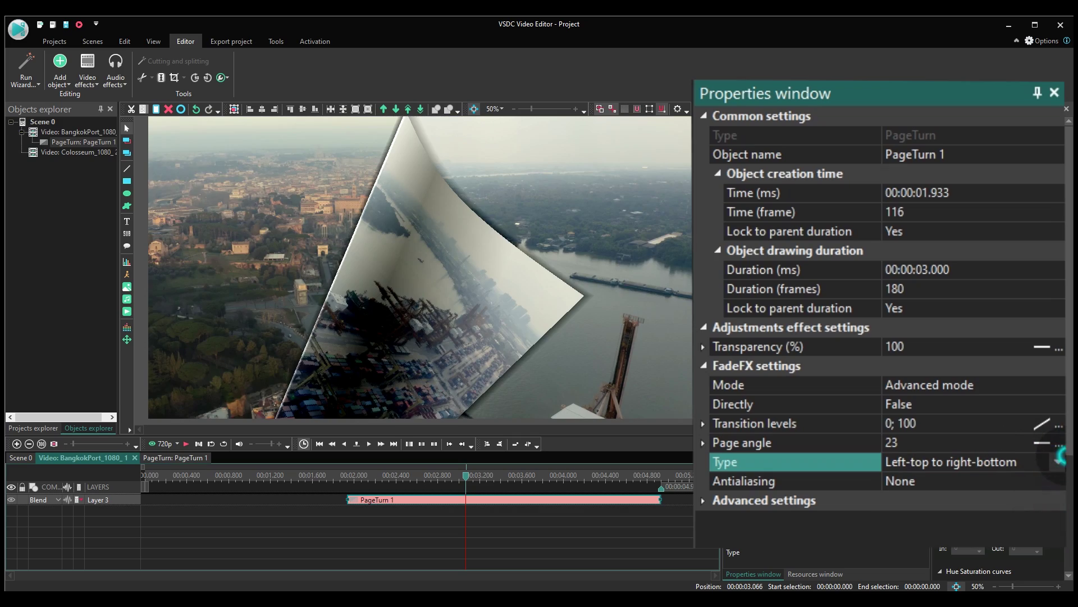
pyautogui.click(1056, 460)
pyautogui.click(1040, 518)
pyautogui.click(1059, 463)
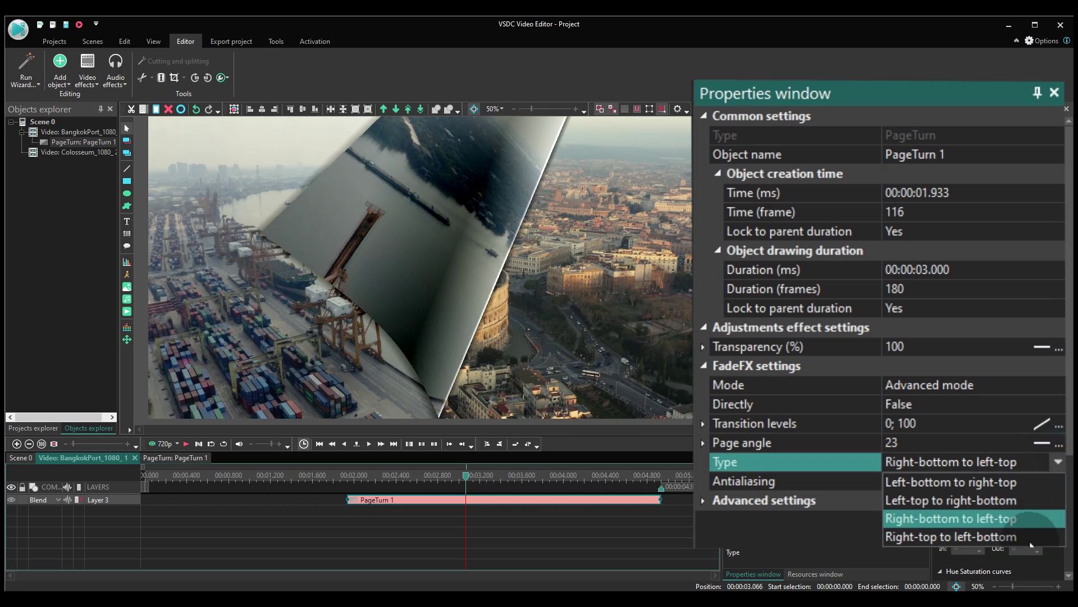
pyautogui.click(1032, 535)
# Set Antialiasing to Full
pyautogui.click(1031, 482)
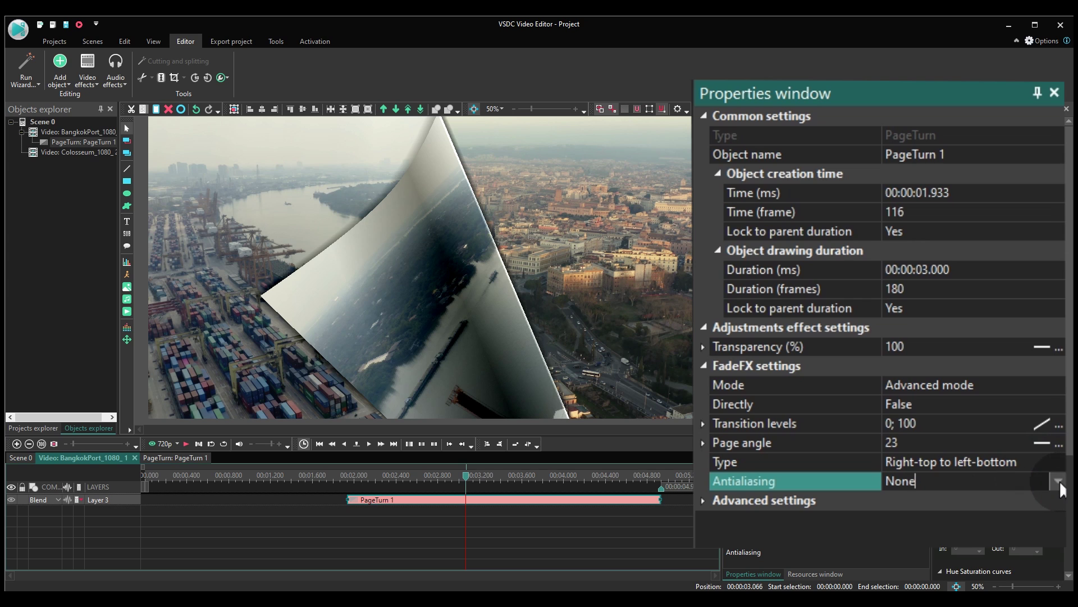
pyautogui.click(1059, 480)
pyautogui.click(1022, 538)
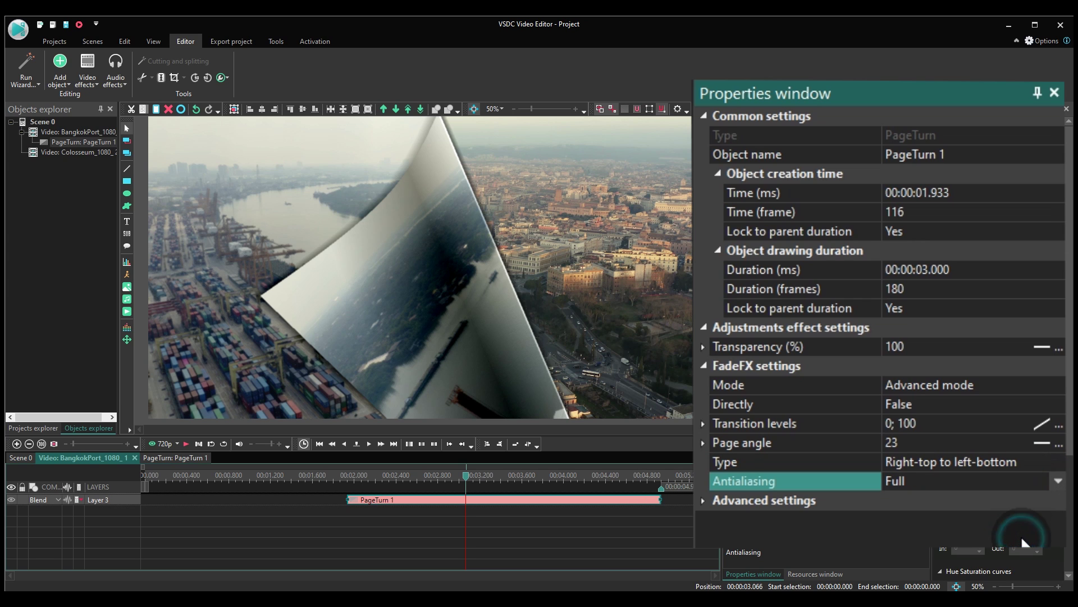
pyautogui.click(1057, 481)
pyautogui.click(1029, 499)
pyautogui.click(1058, 482)
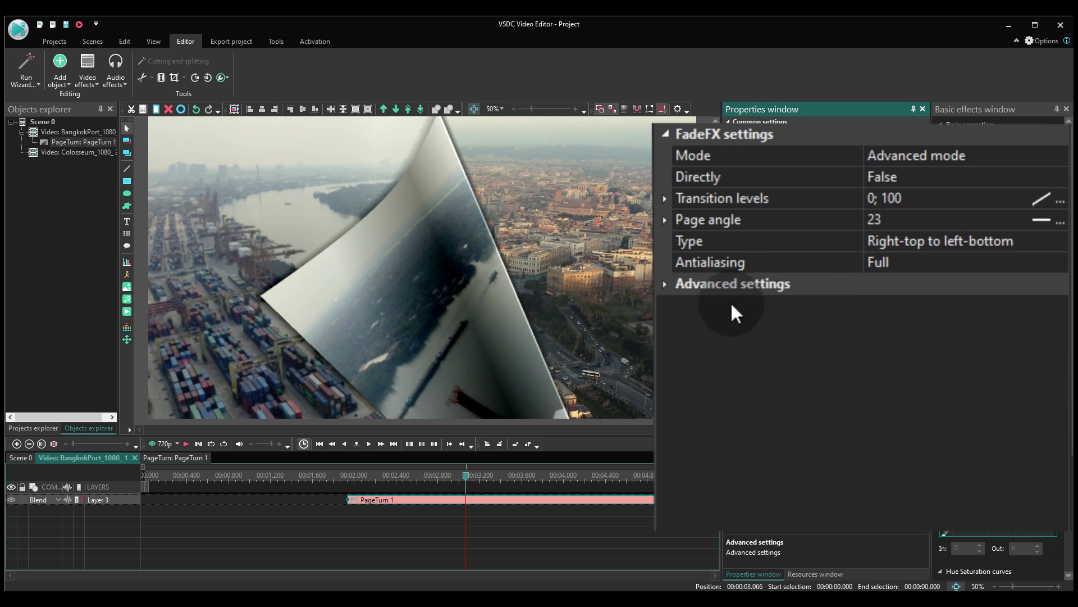
# Expand the advanced page turn settings and set Max empty space shadow size to 5
pyautogui.click(668, 285)
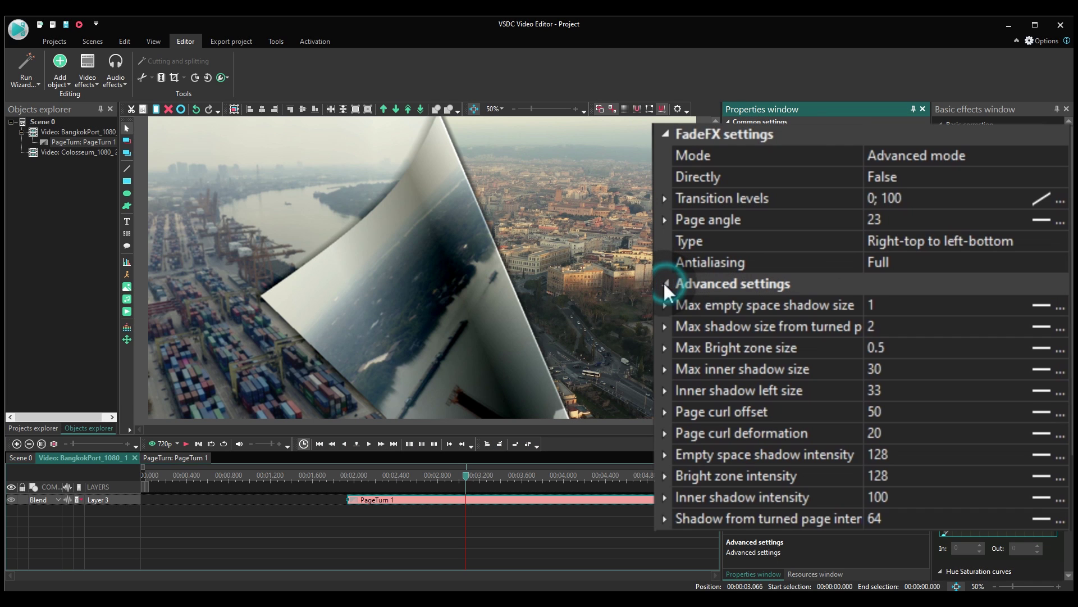
pyautogui.click(927, 301)
pyautogui.click(1028, 299)
pyautogui.click(1028, 299)
pyautogui.moveTo(1027, 294); pyautogui.dragTo(1025, 310)
pyautogui.click(963, 301)
pyautogui.click(915, 306)
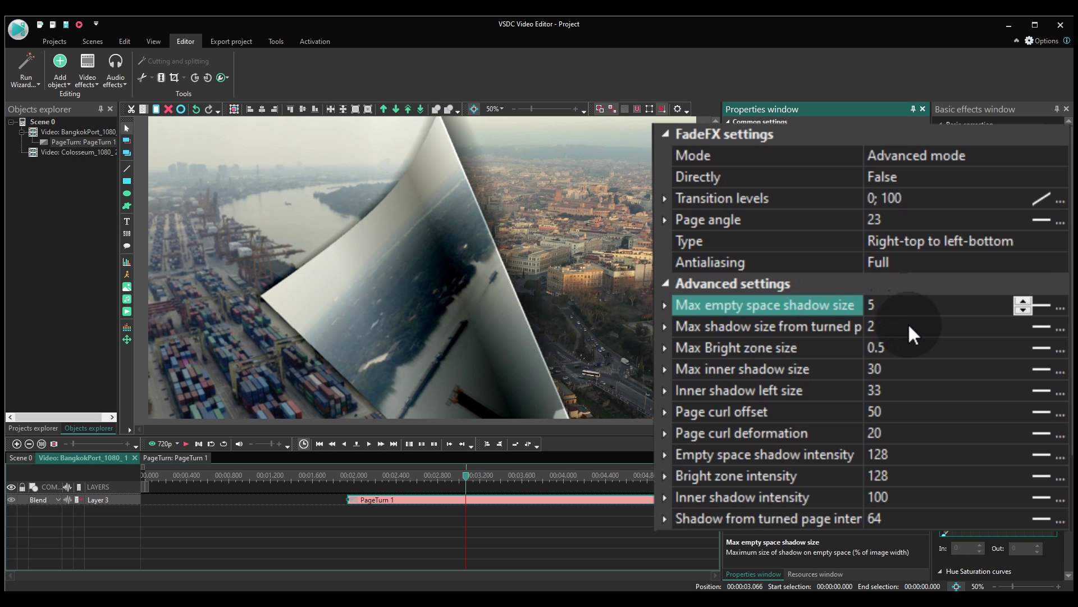
# Set Max shadow size from turned page to 5
pyautogui.click(909, 326)
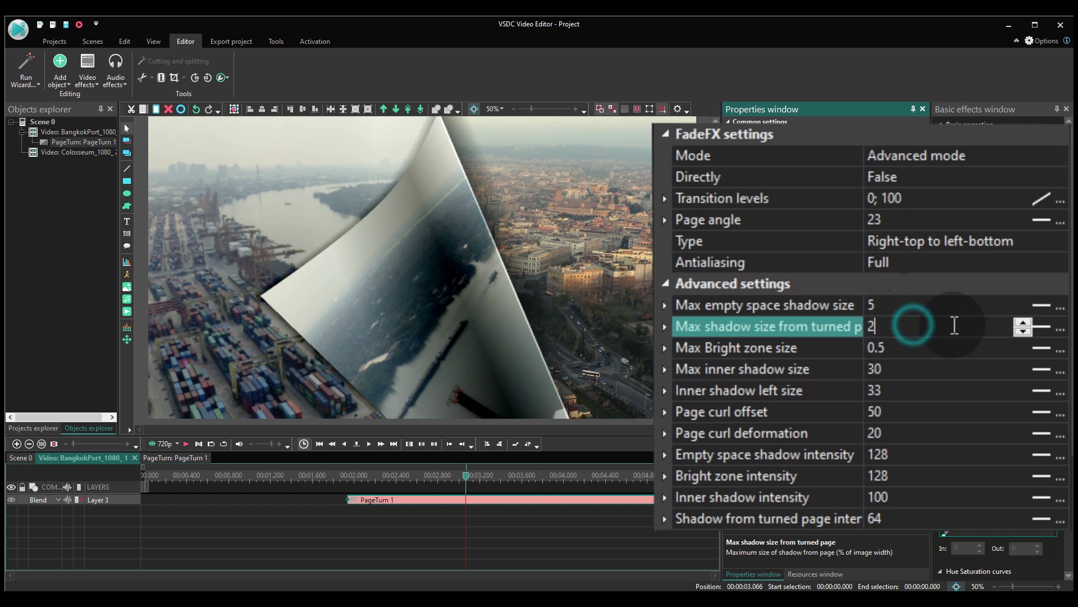
pyautogui.click(1021, 321)
pyautogui.moveTo(1021, 320); pyautogui.dragTo(1003, 321)
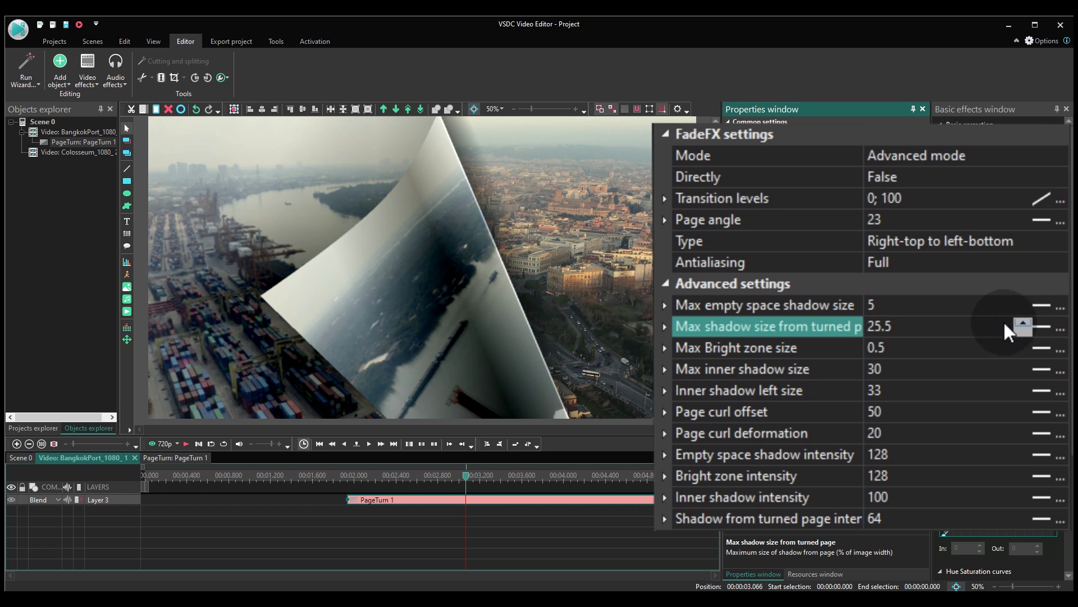
pyautogui.doubleClick(958, 323)
pyautogui.write('5')
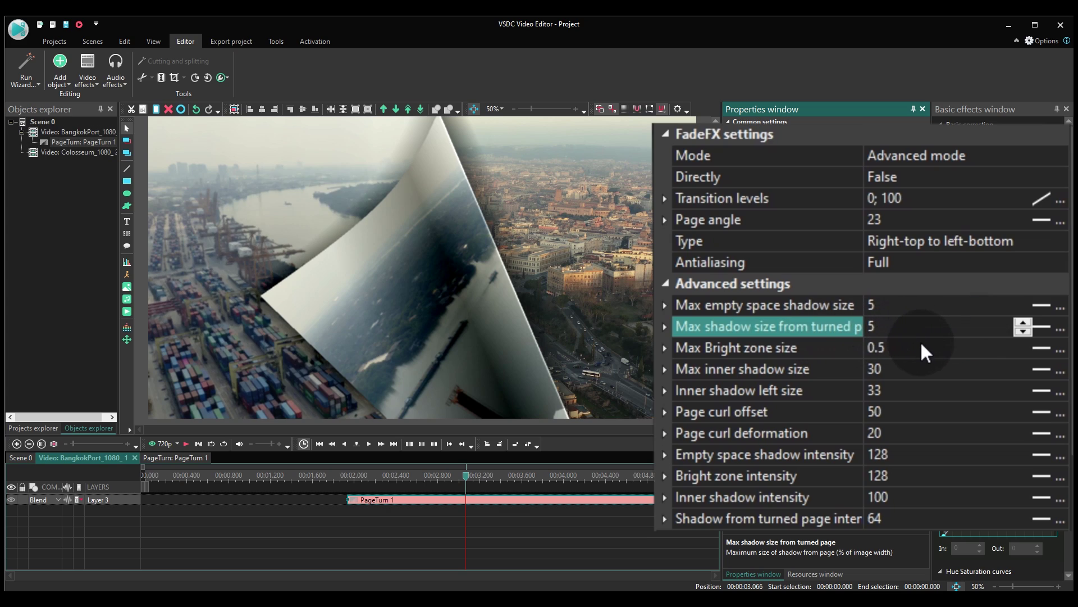
# Increase the Max Bright zone size with its spin box
pyautogui.click(927, 348)
pyautogui.click(1019, 343)
pyautogui.moveTo(1019, 344); pyautogui.dragTo(1024, 350)
# Fine-tune Max Bright zone size to 2.3
pyautogui.click(1023, 350)
pyautogui.click(1026, 339)
pyautogui.click(1026, 339)
# Set Max inner shadow size to 29 and Inner shadow left size to 31.8
pyautogui.click(1023, 369)
pyautogui.click(1017, 363)
pyautogui.moveTo(1017, 364); pyautogui.dragTo(1019, 369)
pyautogui.moveTo(1023, 361); pyautogui.dragTo(1017, 395)
pyautogui.click(1019, 384)
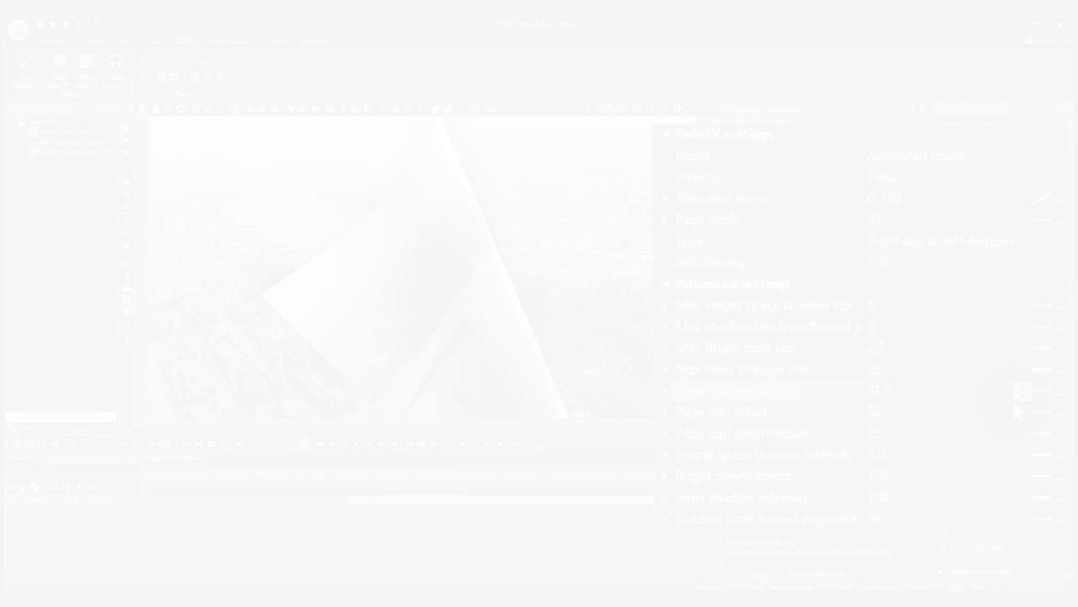
pyautogui.moveTo(1022, 407); pyautogui.dragTo(1020, 414)
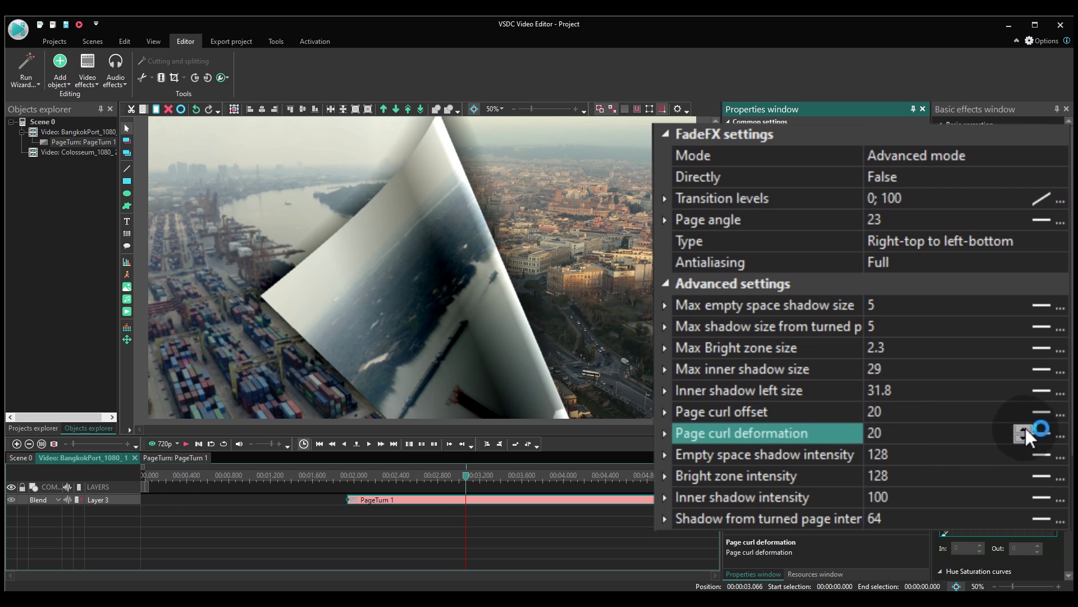
# Set Page curl offset to 20, keep curl deformation at 20, and adjust Empty space shadow intensity
pyautogui.click(1023, 431)
pyautogui.moveTo(1027, 429); pyautogui.dragTo(1026, 429)
pyautogui.click(948, 436)
pyautogui.press('Escape')
pyautogui.click(916, 449)
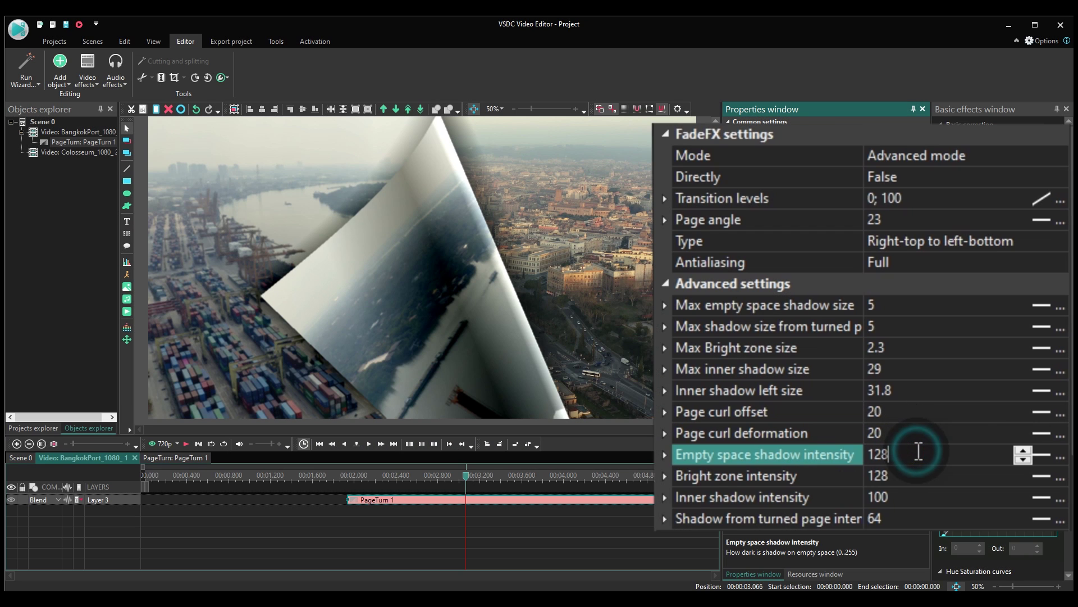
pyautogui.moveTo(1018, 449); pyautogui.dragTo(815, 452)
# Set Empty space shadow intensity and Bright zone intensity both to 128
pyautogui.write('128')
pyautogui.click(945, 476)
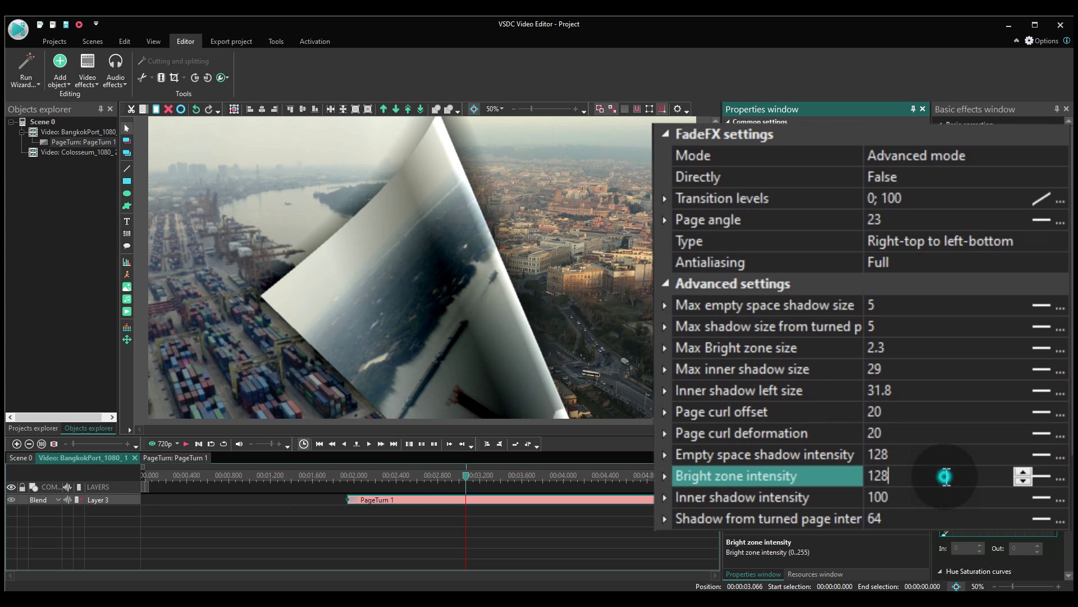
pyautogui.moveTo(1020, 473); pyautogui.dragTo(1019, 472)
pyautogui.moveTo(916, 475); pyautogui.dragTo(811, 475)
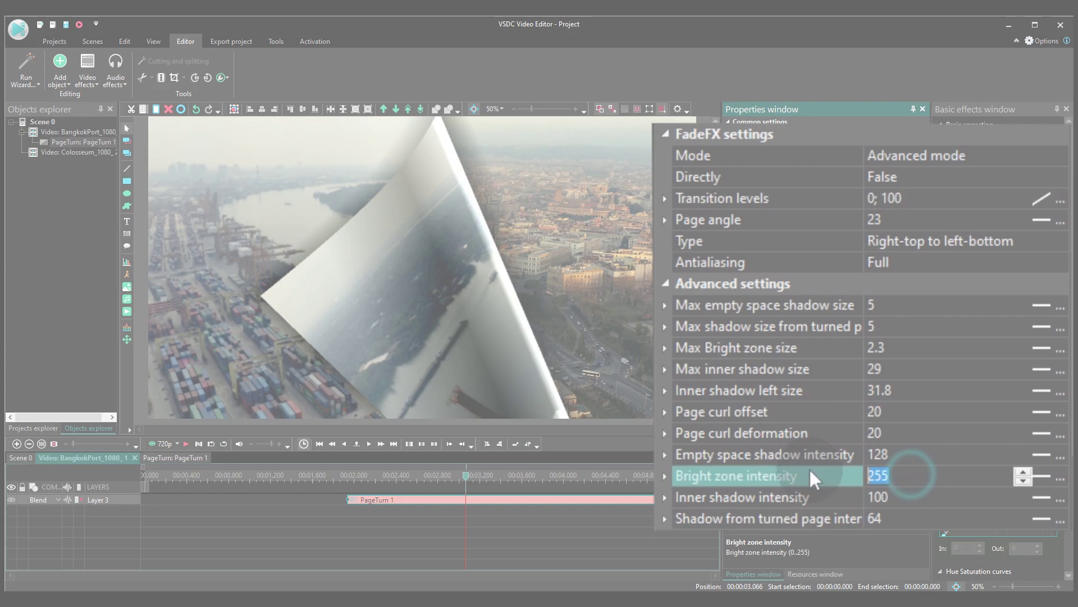
pyautogui.write('128')
pyautogui.click(909, 497)
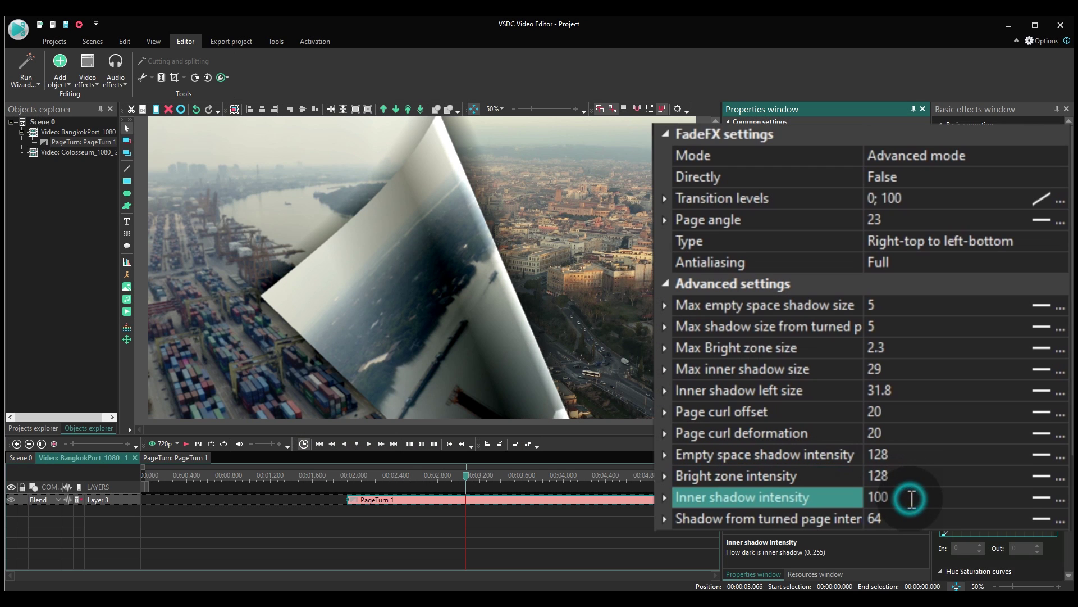
# Keep Inner shadow intensity at 100 and set Shadow from turned page intensity to 50
pyautogui.click(1022, 494)
pyautogui.moveTo(1022, 494); pyautogui.dragTo(1023, 494)
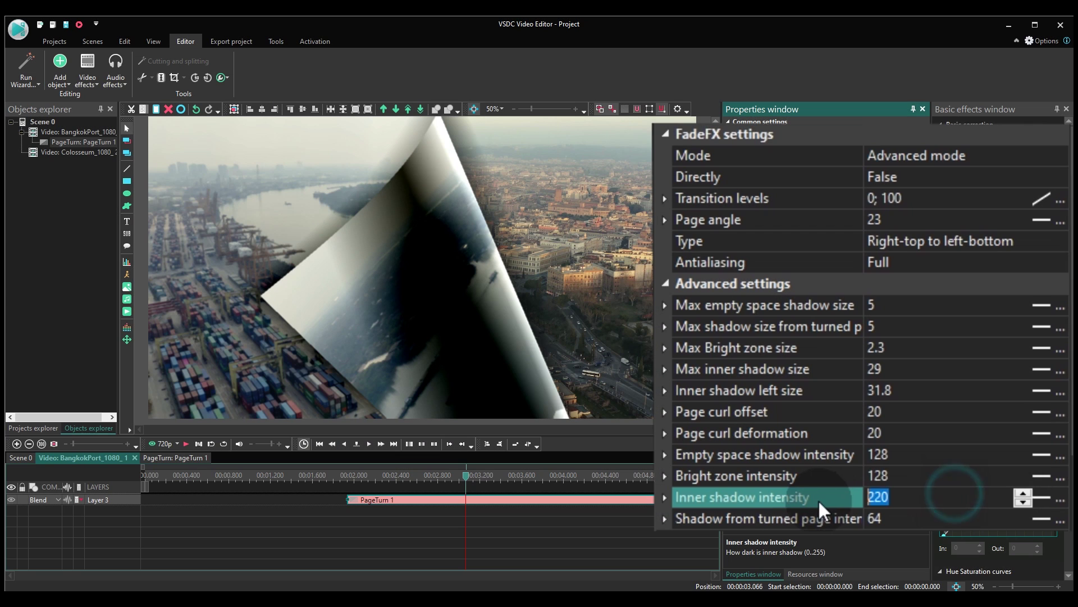
pyautogui.click(910, 518)
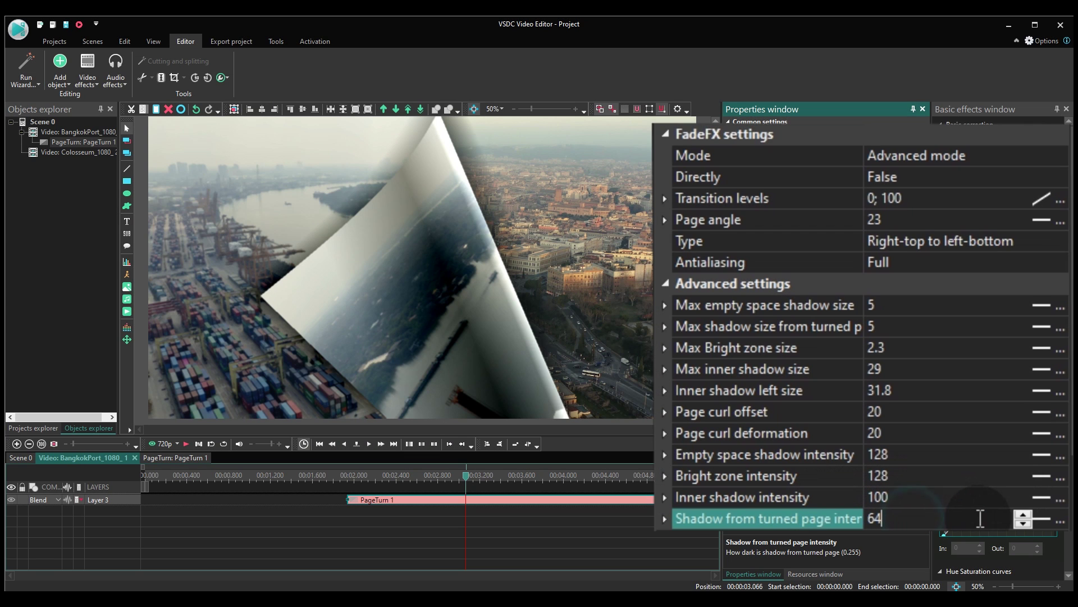
pyautogui.moveTo(1019, 509); pyautogui.dragTo(1019, 509)
pyautogui.doubleClick(877, 519)
pyautogui.write('50')
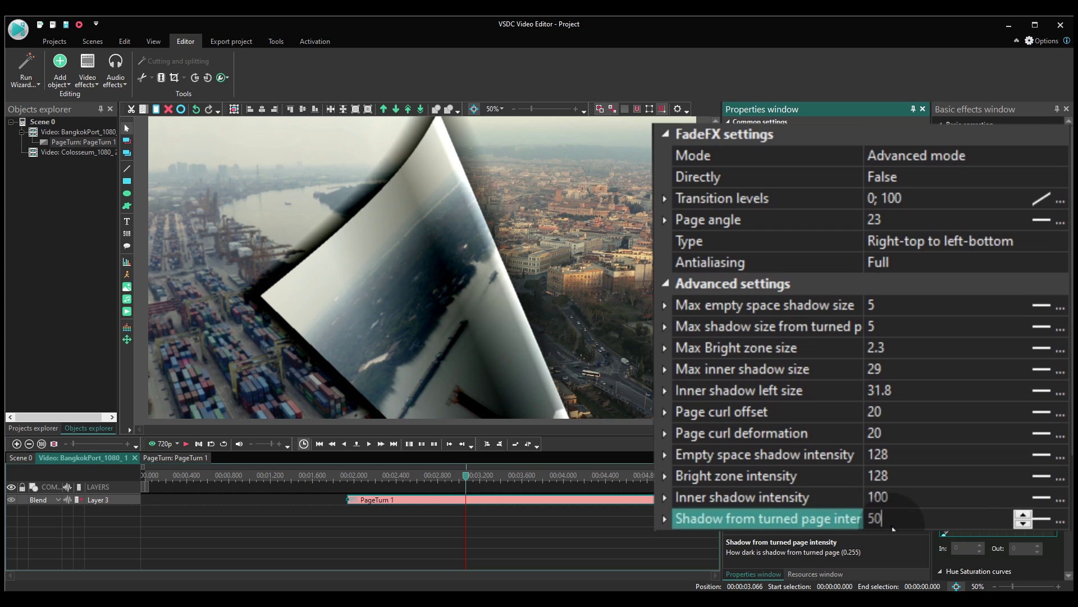
pyautogui.press('Return')
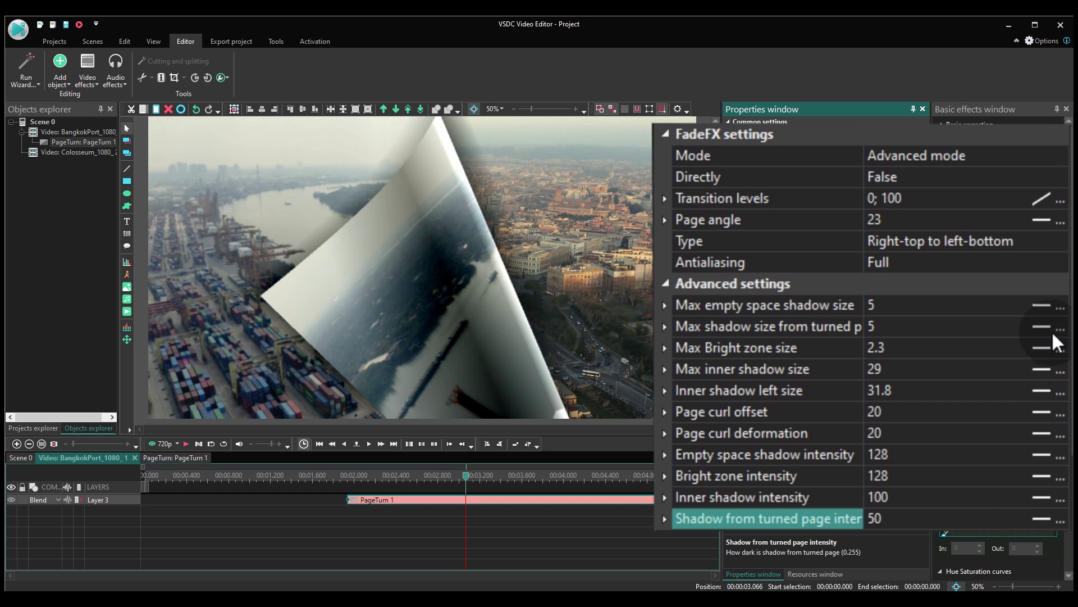
# Animate the Page angle from 0 to 50 across the transition and replay the page turn
pyautogui.click(1039, 222)
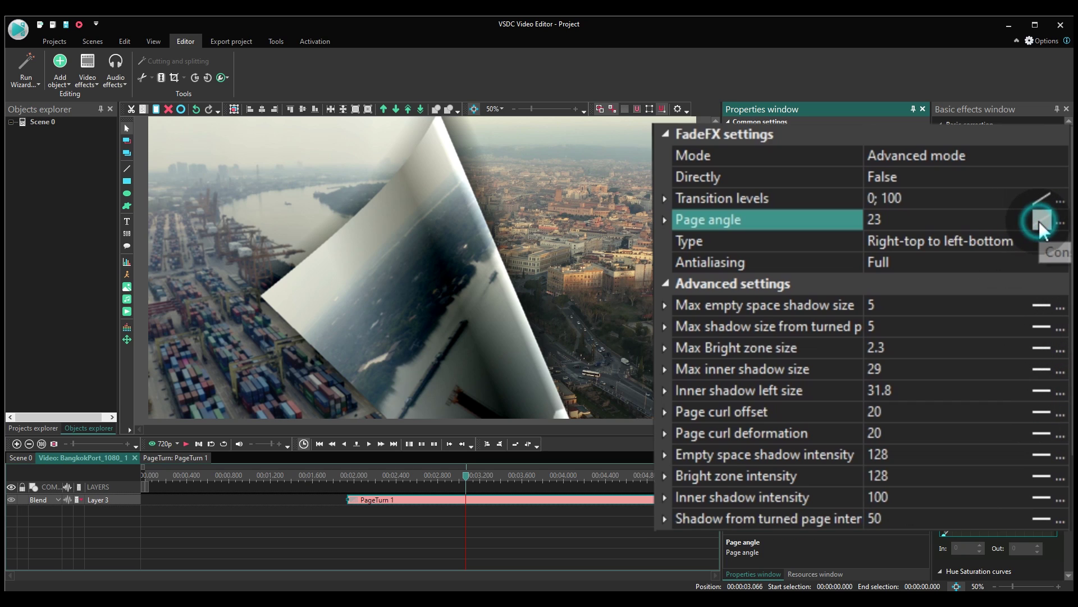
pyautogui.click(877, 220)
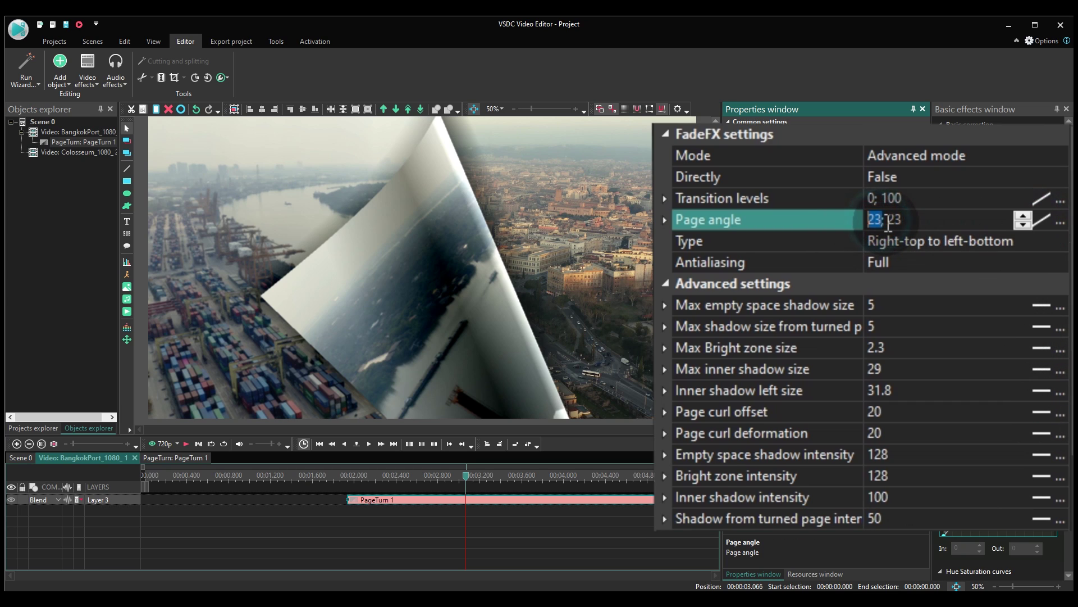
pyautogui.doubleClick(884, 220)
pyautogui.write('50')
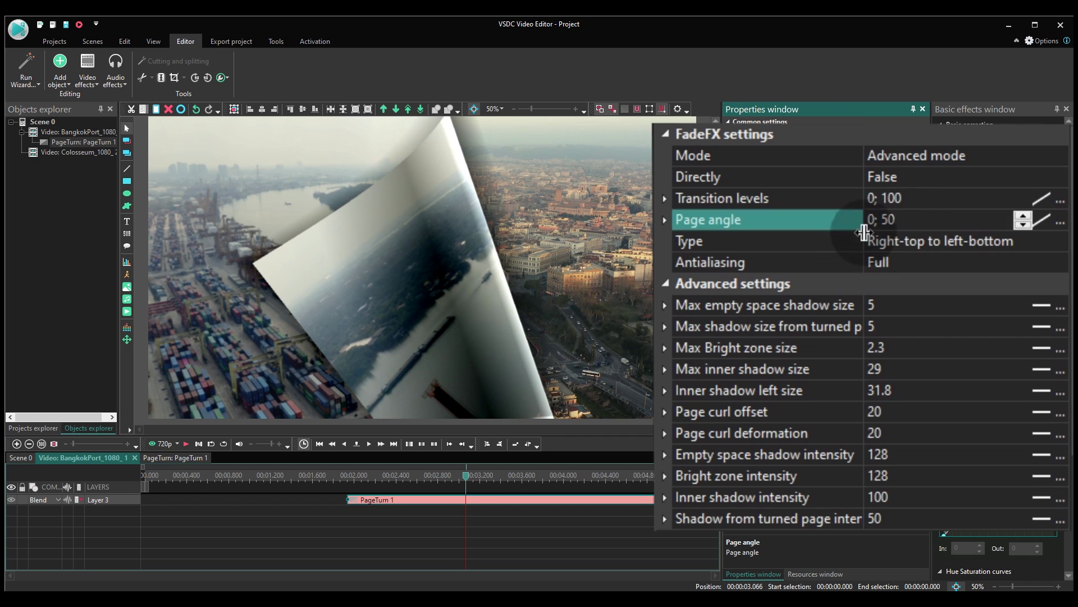
pyautogui.click(354, 479)
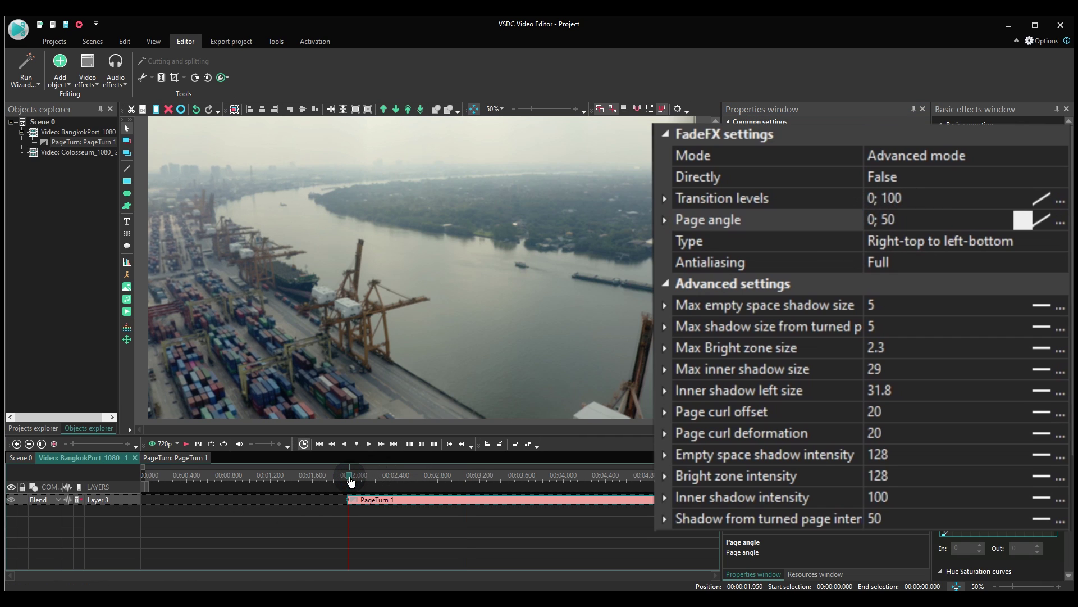